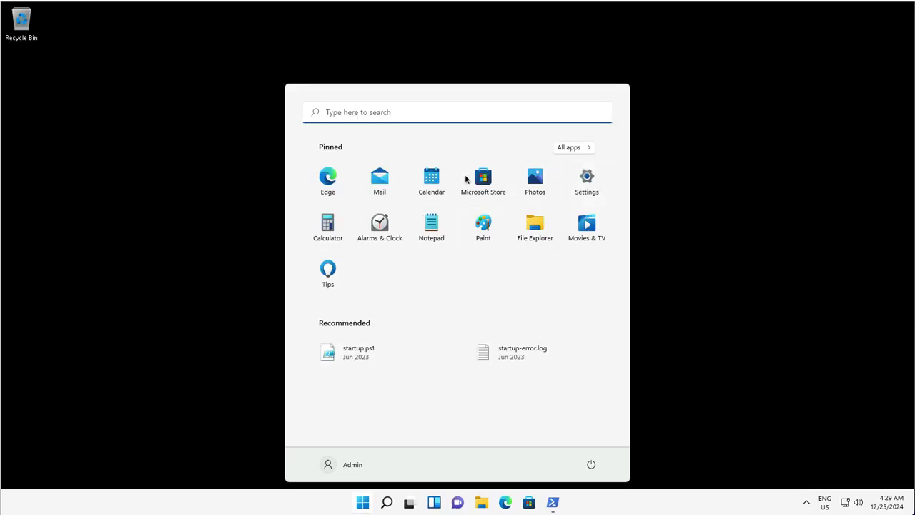
# Open Settings, go to Accounts > Access work or school, and start a new work or school connection.
pyautogui.click(586, 178)
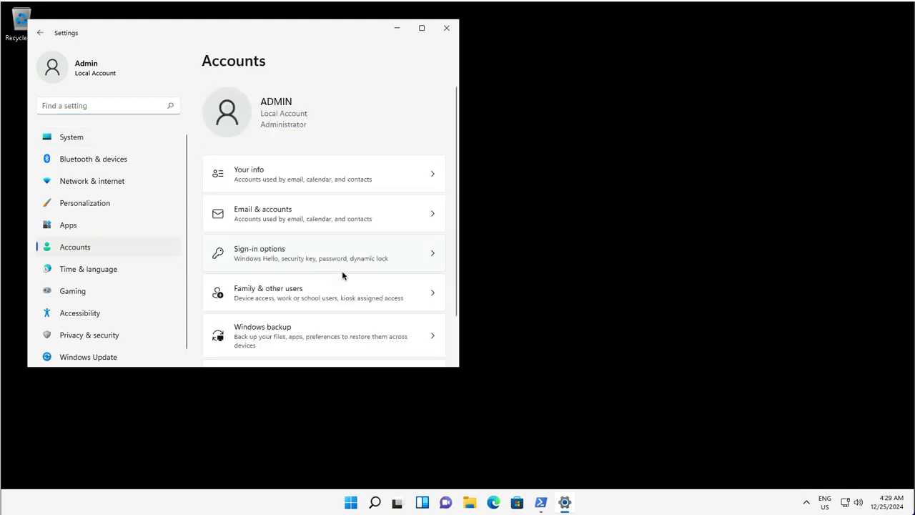
pyautogui.scroll(-2, 341, 275)
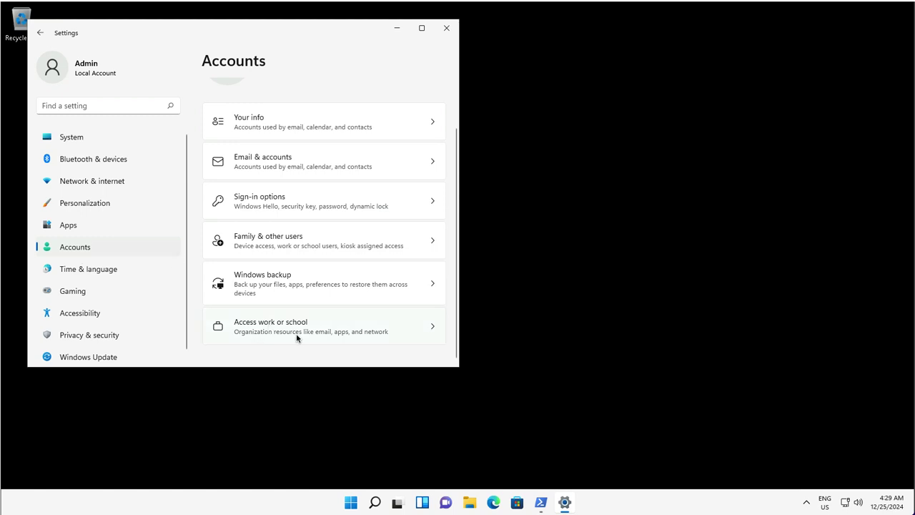
pyautogui.click(237, 326)
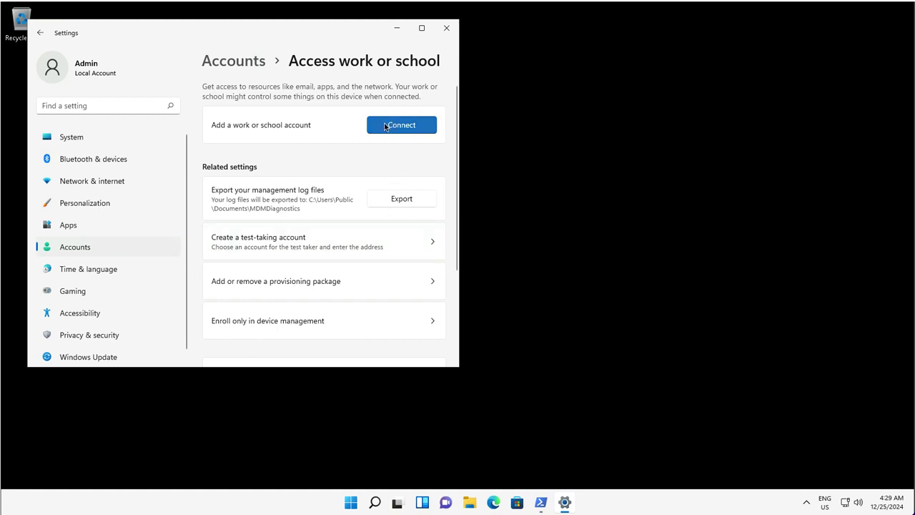
pyautogui.click(388, 126)
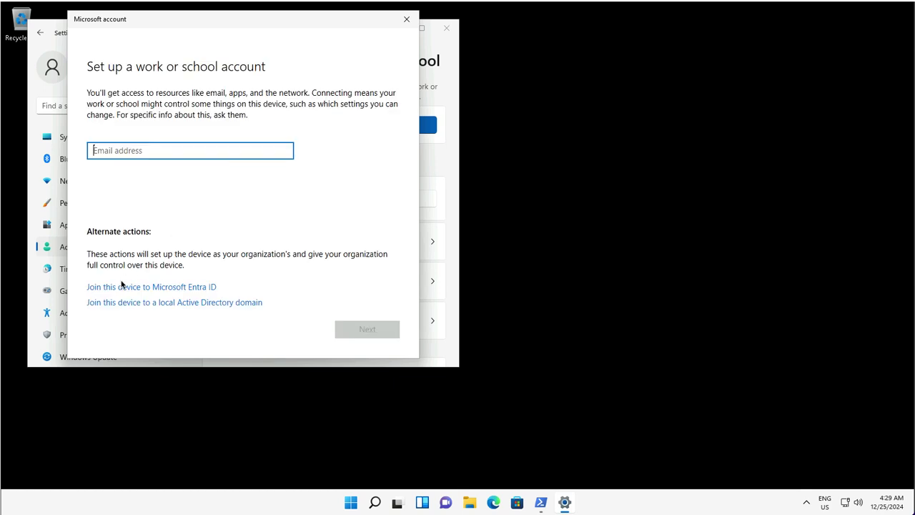
# Join the device to Microsoft Entra ID, signing in with the organization's admin e-mail and password.
pyautogui.click(122, 286)
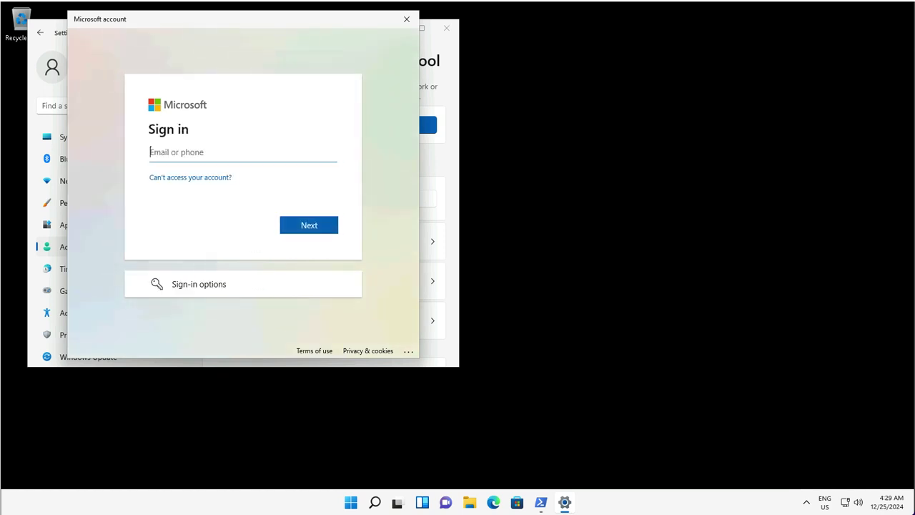
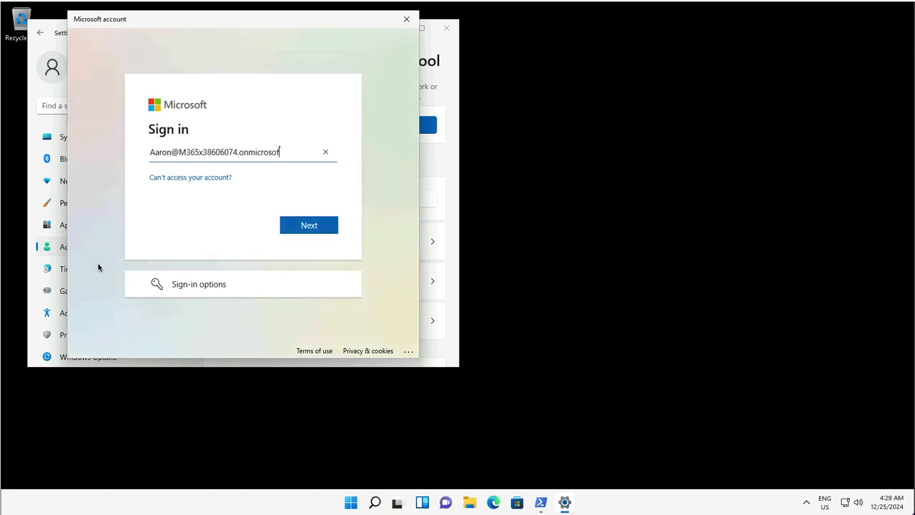
pyautogui.click(301, 226)
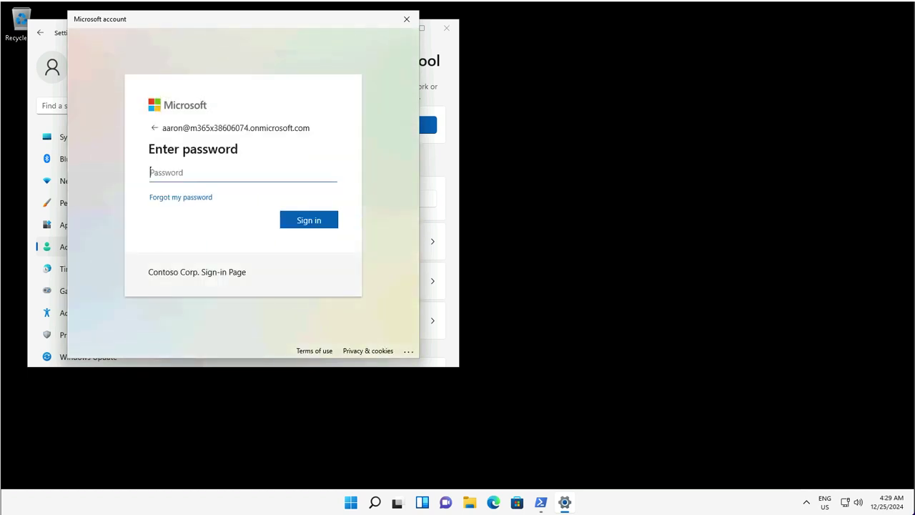
pyautogui.write('••••••••')
pyautogui.click(318, 226)
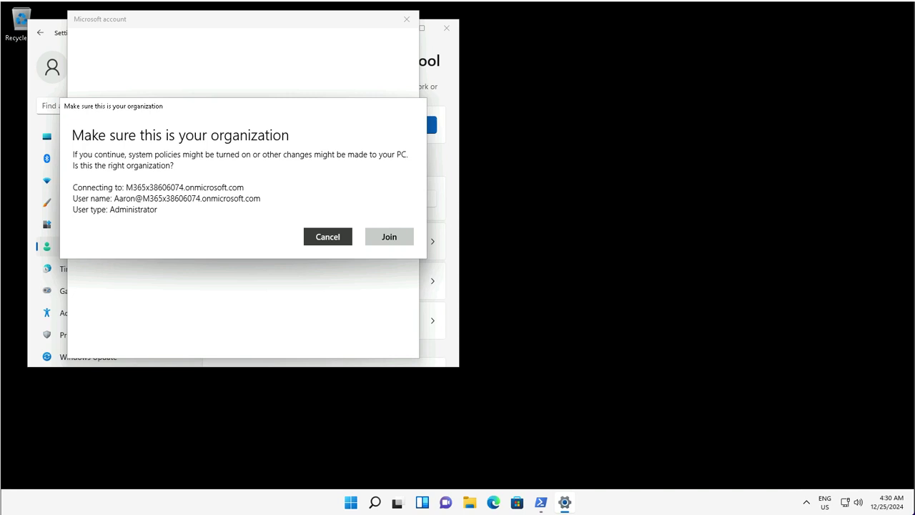
pyautogui.click(389, 237)
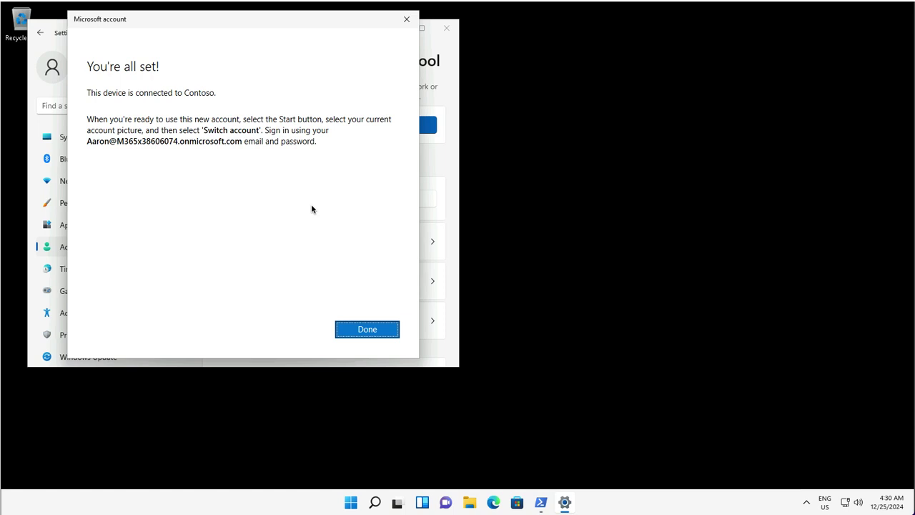
# Close the finished setup and expand the work account now connected to Contoso's Azure AD.
pyautogui.click(354, 329)
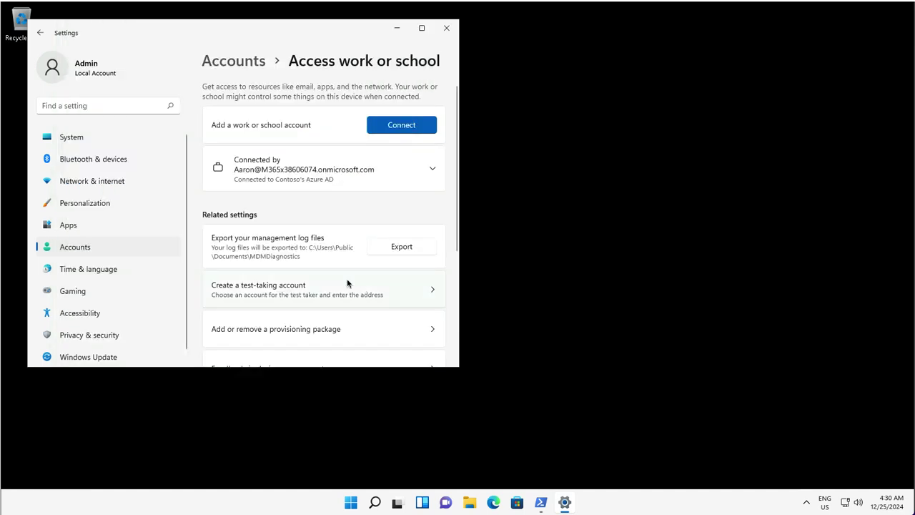
pyautogui.click(434, 169)
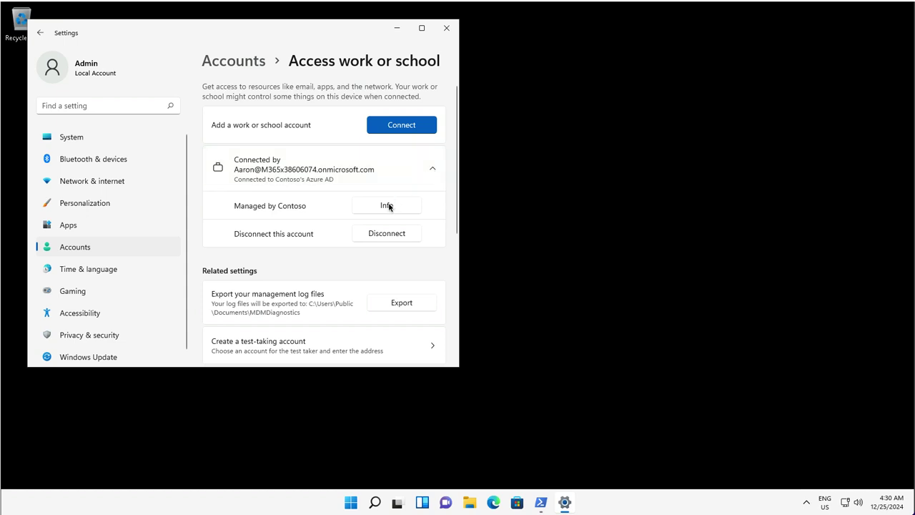
# Open the Managed by Contoso info page and run a device sync.
pyautogui.click(417, 206)
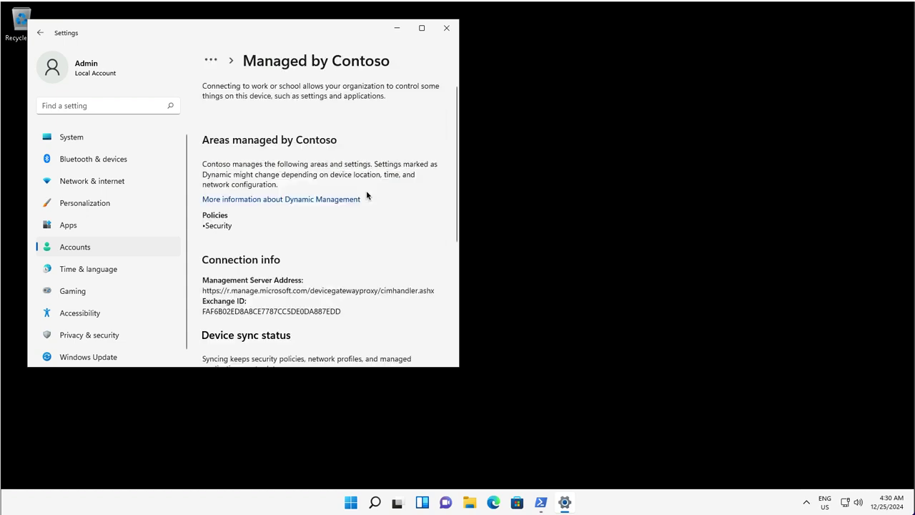
pyautogui.scroll(-5, 312, 271)
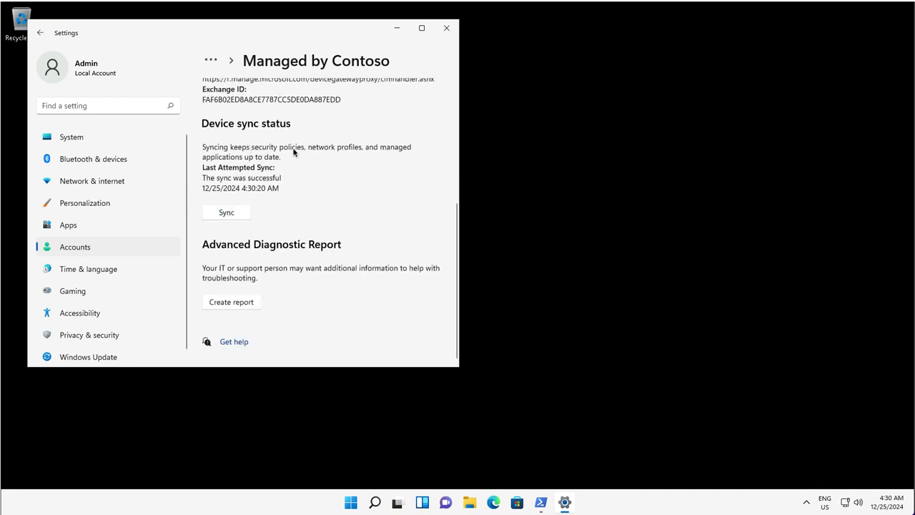
pyautogui.click(220, 214)
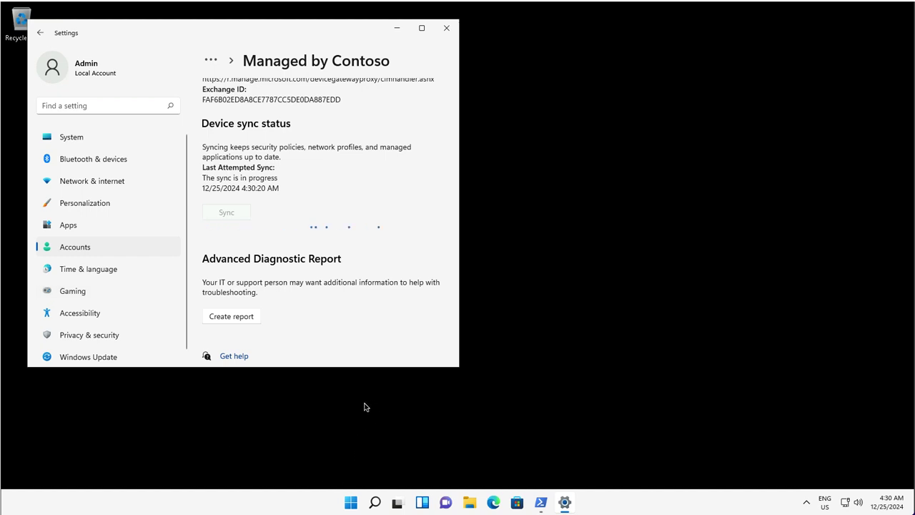
# Search Start for 'cert' and launch Manage computer certificates, allowing it to run.
pyautogui.click(355, 504)
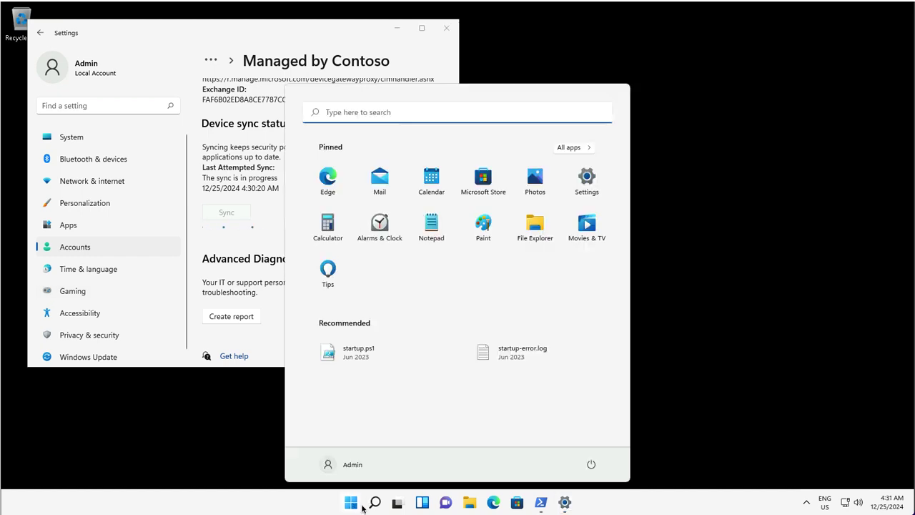
pyautogui.click(353, 113)
pyautogui.write('cery')
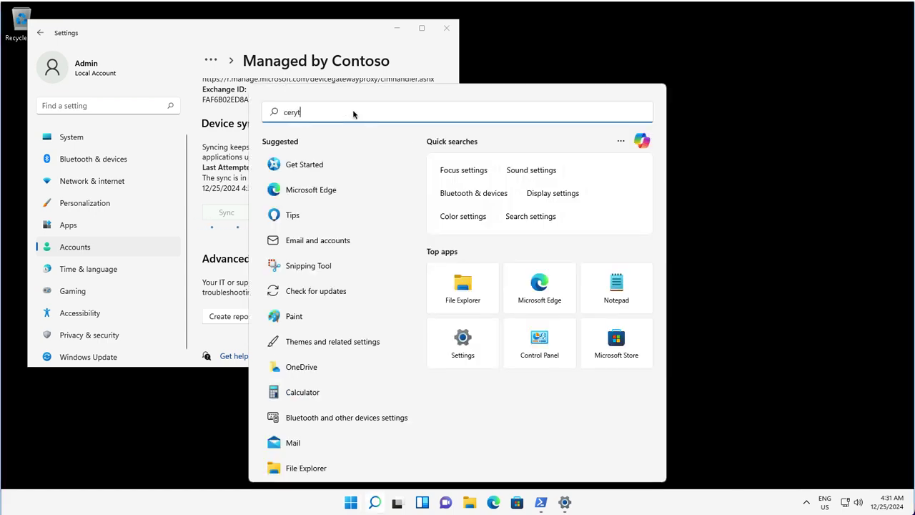
pyautogui.press('BackSpace')
pyautogui.write('t')
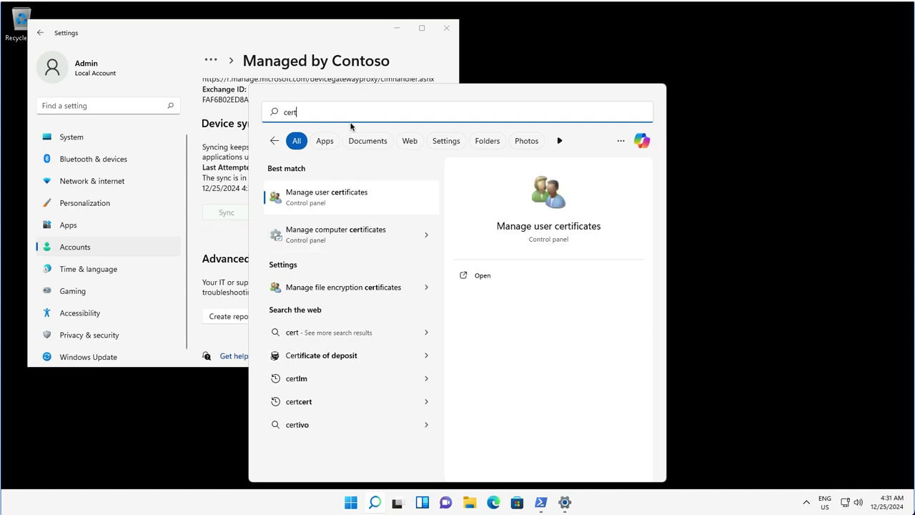
pyautogui.click(336, 234)
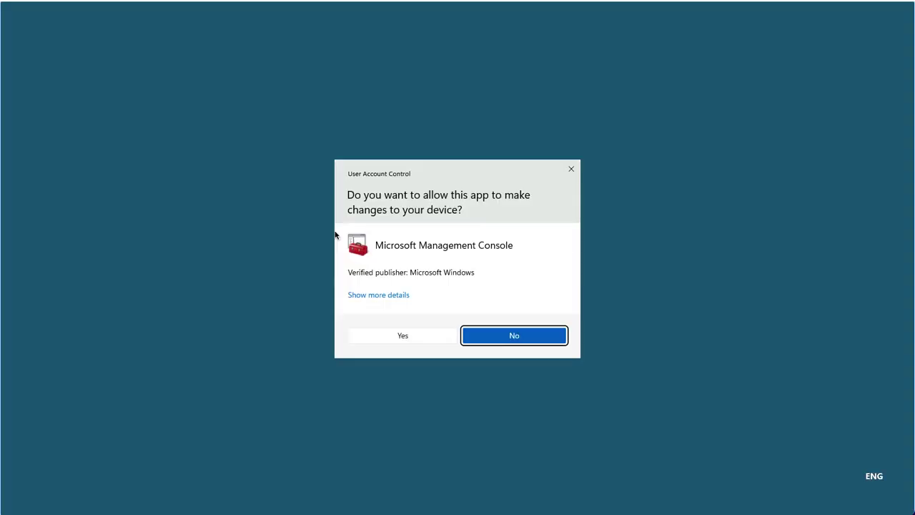
pyautogui.click(418, 334)
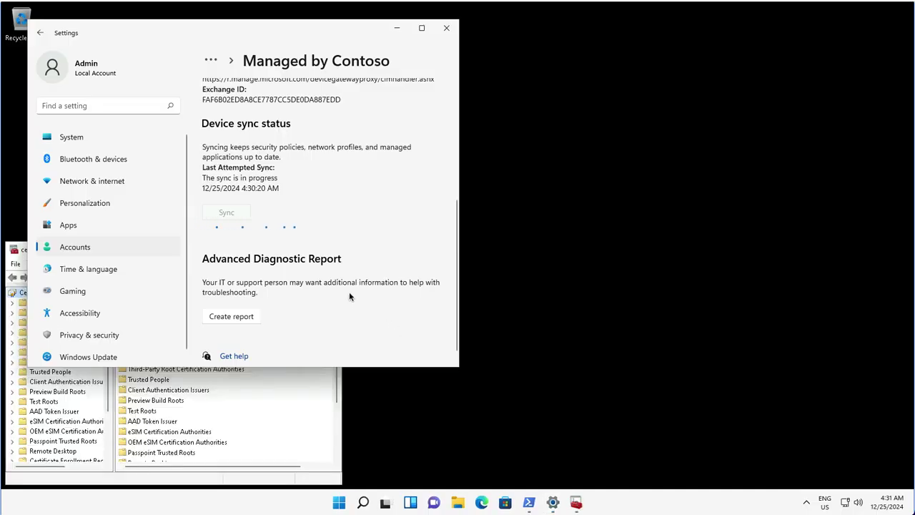
# Maximize certlm and open the Microsoft Intune MDM Device CA certificate from Personal > Certificates.
pyautogui.click(247, 411)
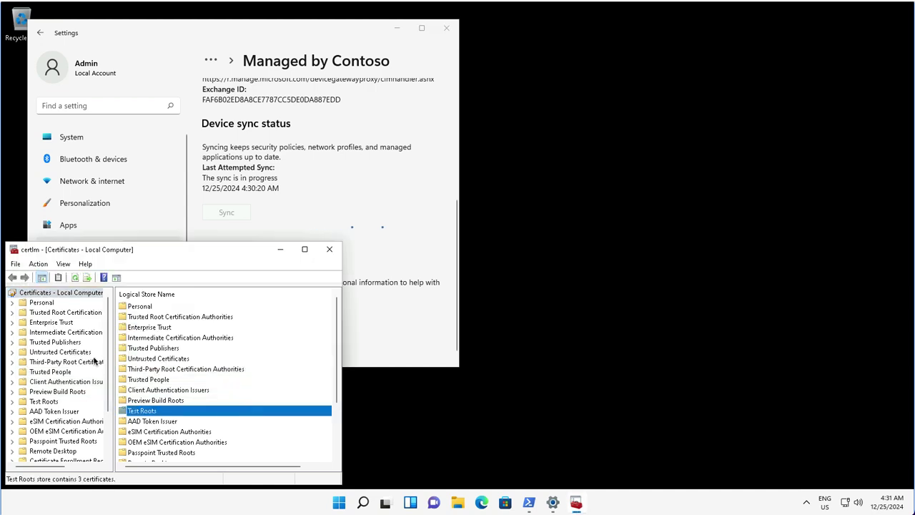
pyautogui.click(42, 304)
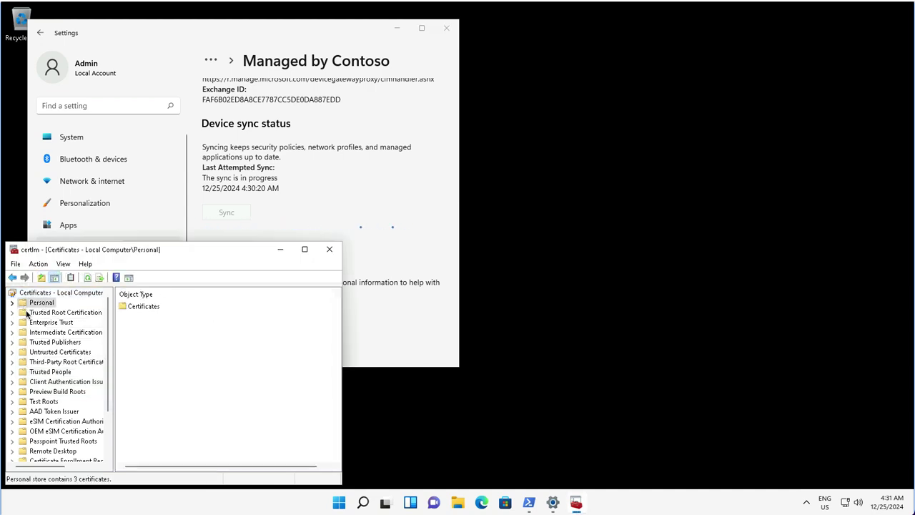
pyautogui.click(12, 303)
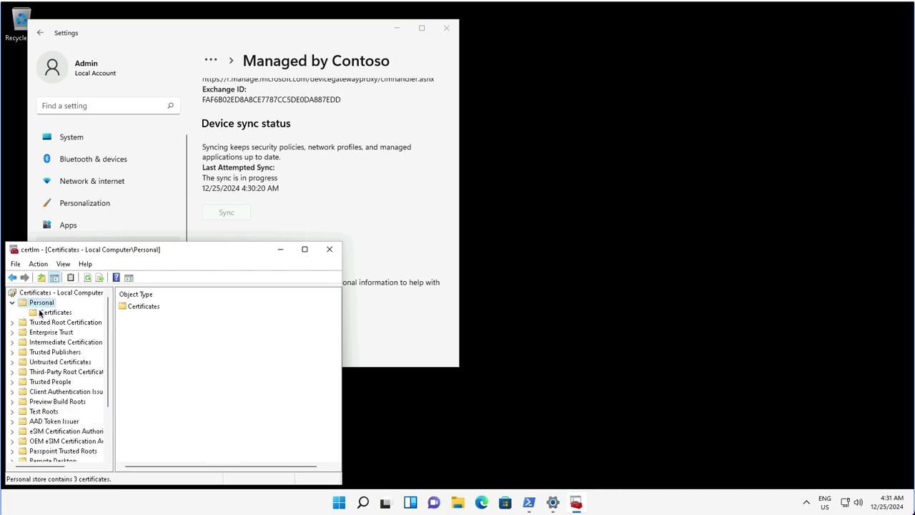
pyautogui.doubleClick(154, 250)
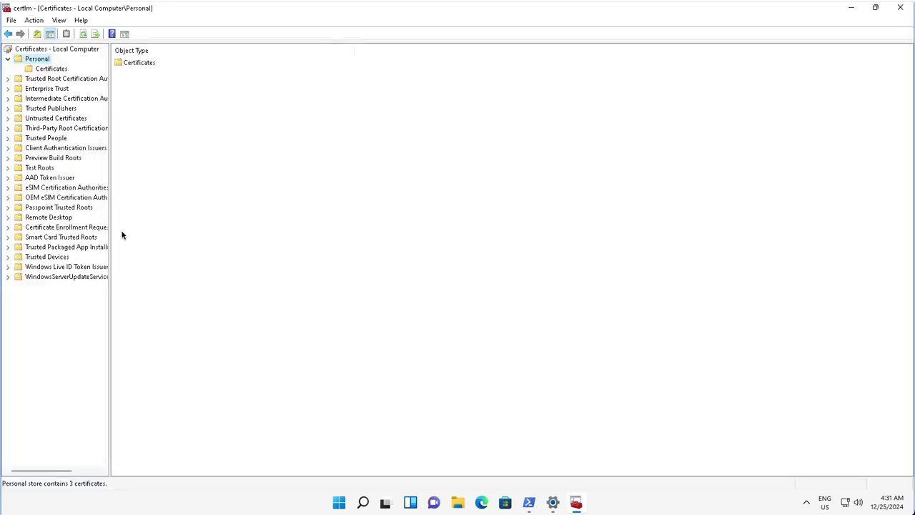
pyautogui.click(50, 70)
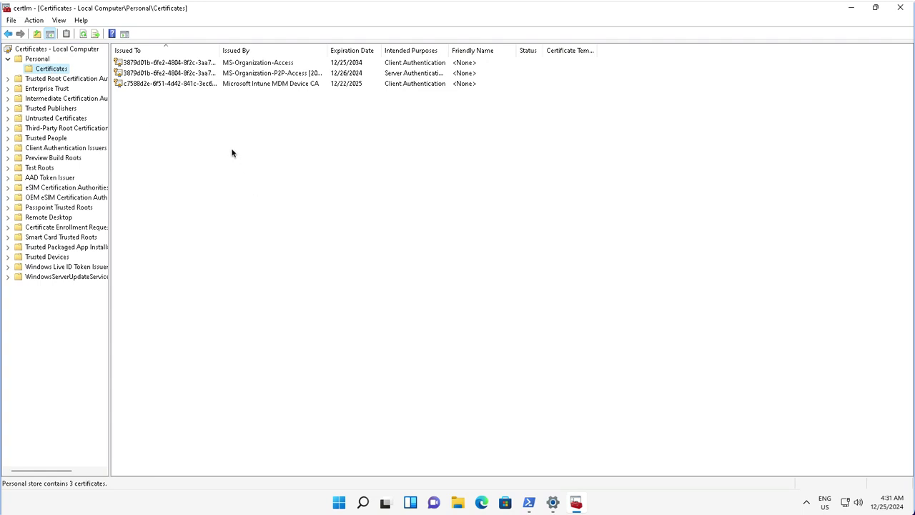
pyautogui.click(270, 84)
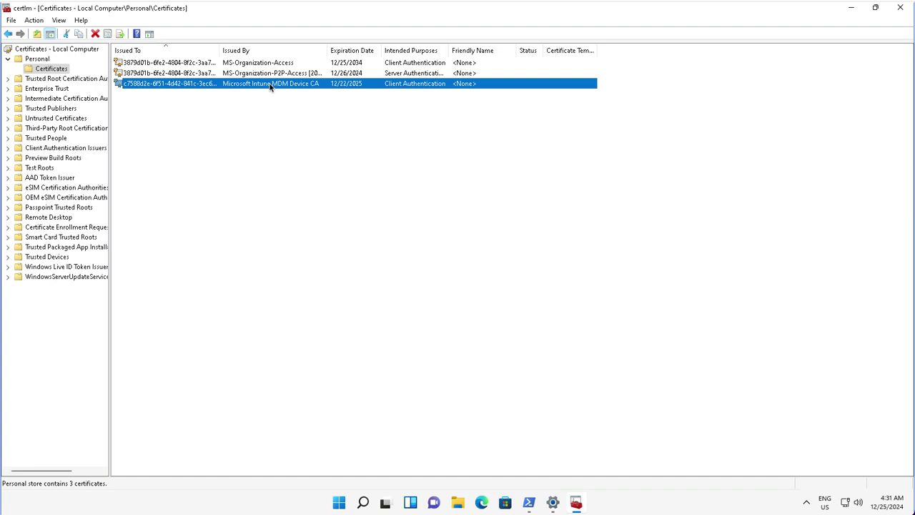
pyautogui.doubleClick(270, 85)
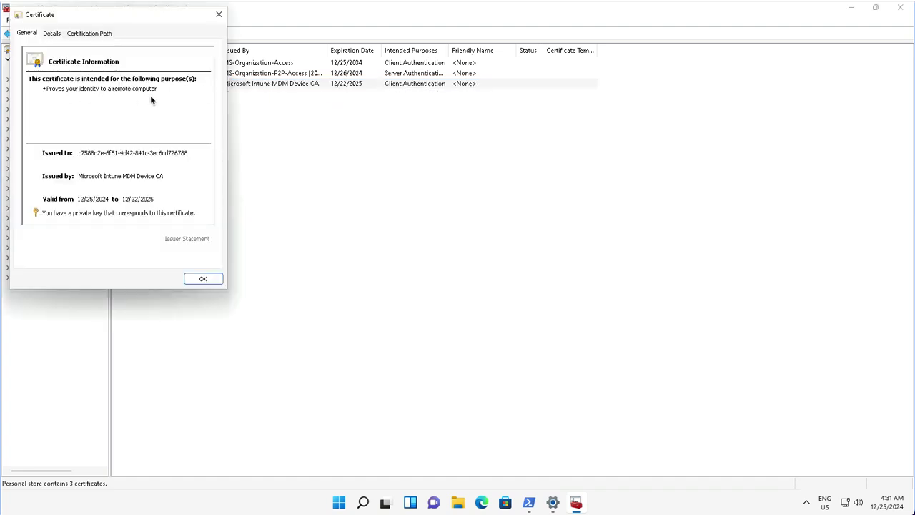
# Review the certificate's details and its chain to Microsoft Intune Root Certification Authority, then close it.
pyautogui.click(53, 34)
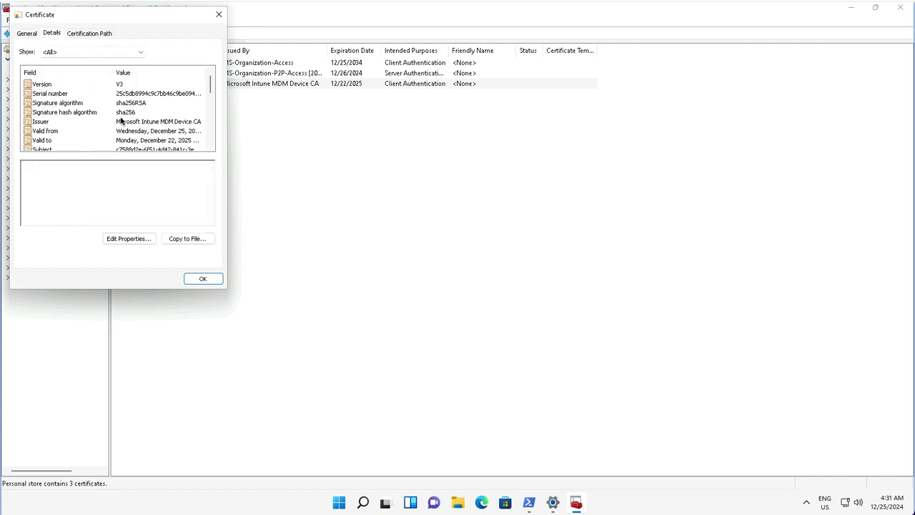
pyautogui.scroll(-8, 121, 133)
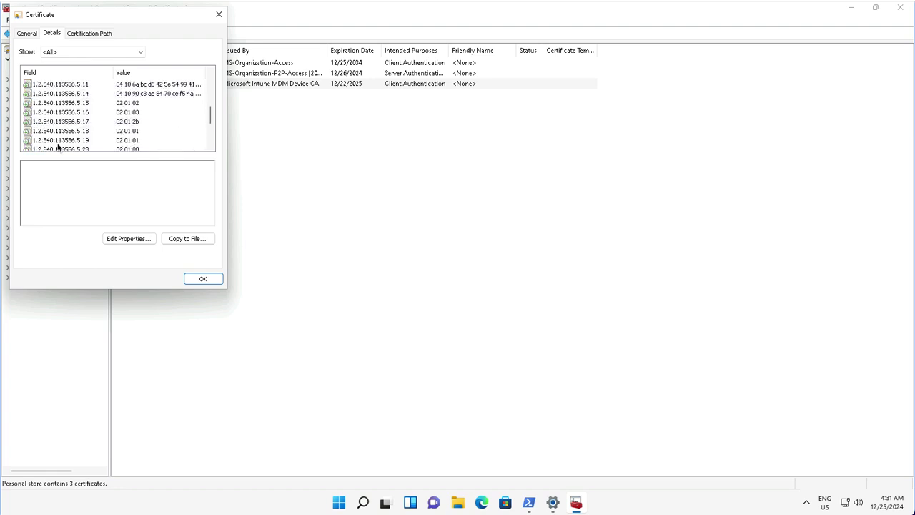
pyautogui.scroll(8, 121, 129)
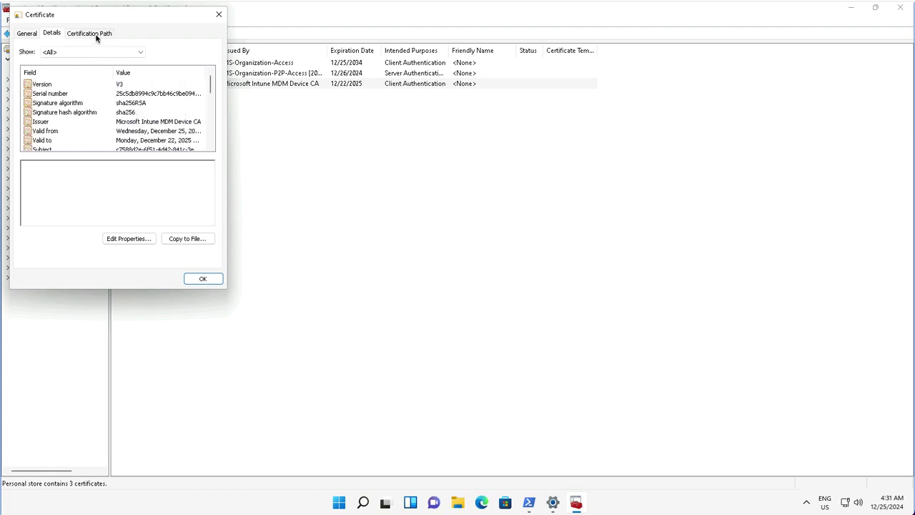
pyautogui.click(96, 34)
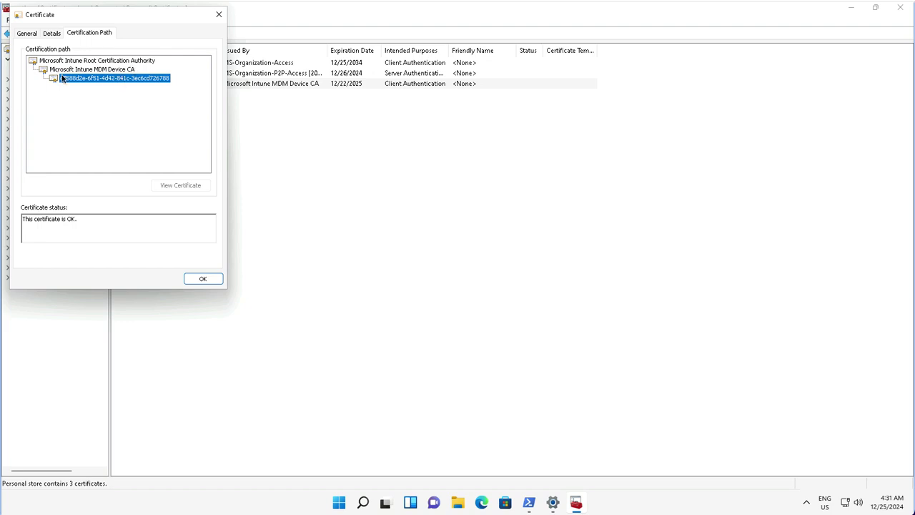
pyautogui.click(201, 279)
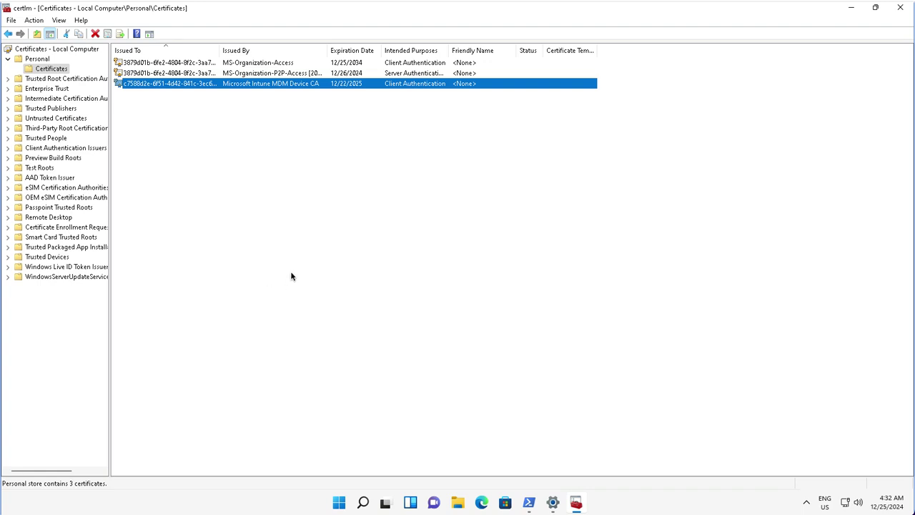
pyautogui.click(339, 504)
# Launch Windows PowerShell as administrator from a 'powers' Start search.
pyautogui.write('powers')
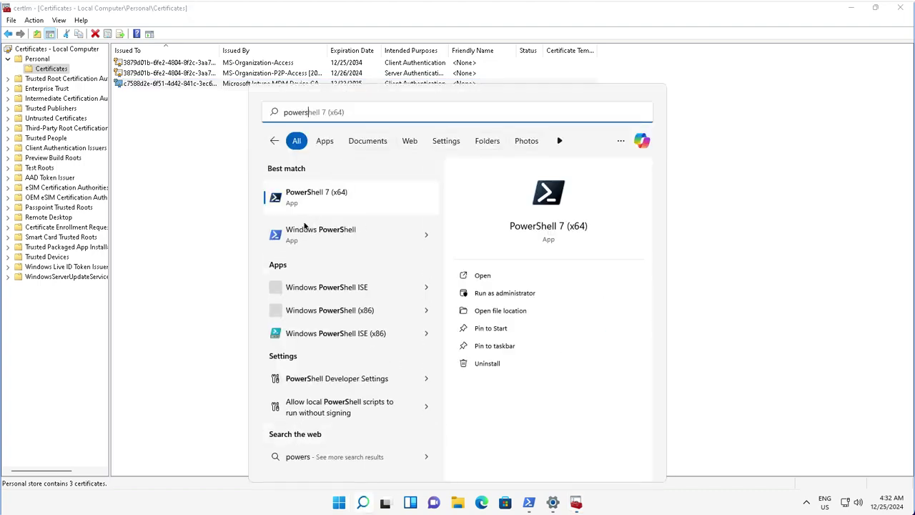
pyautogui.rightClick(302, 233)
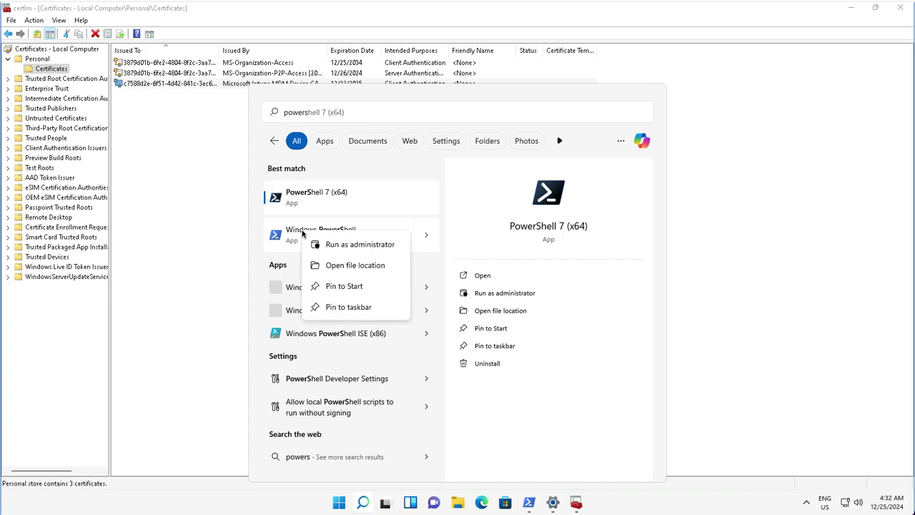
pyautogui.click(367, 245)
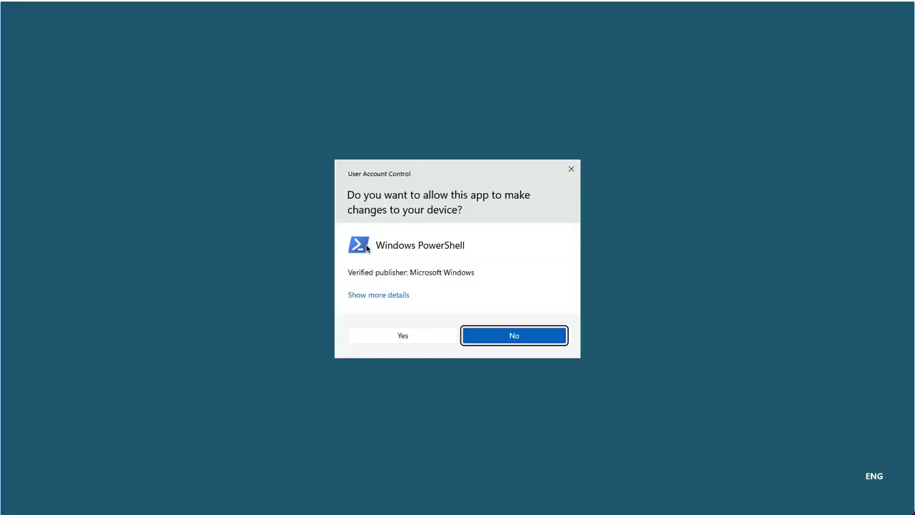
pyautogui.click(421, 341)
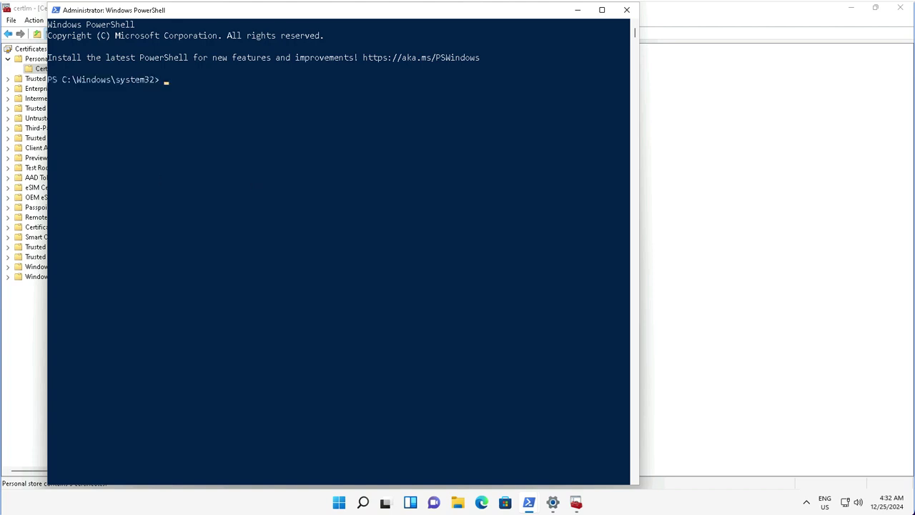
# Run dsregcmd /status to show AzureAdJoined YES and DeviceAuthStatus SUCCESS for Contoso.
pyautogui.write('dsregcmd /status')
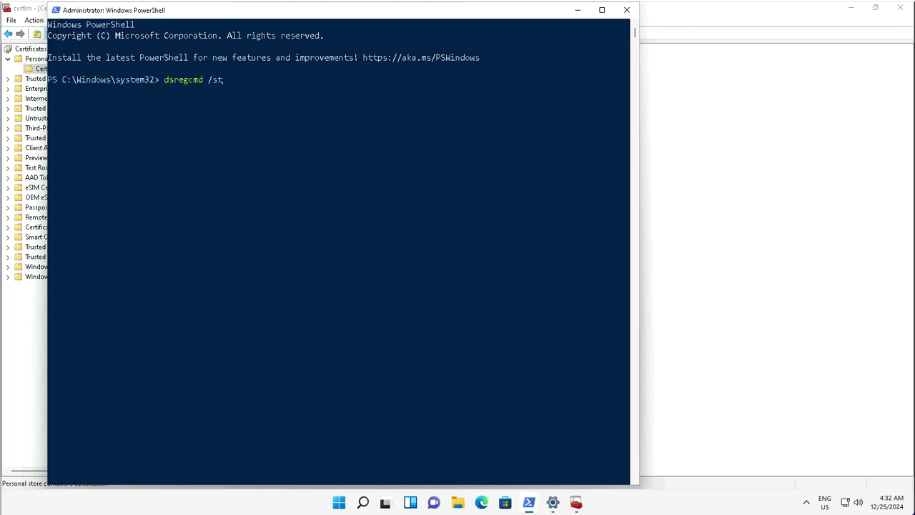
pyautogui.click(293, 154)
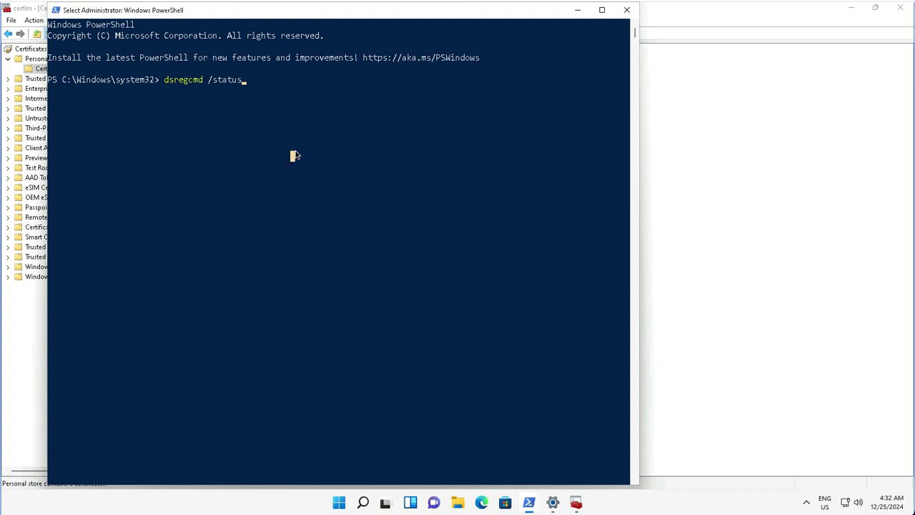
pyautogui.press('Escape')
pyautogui.press('Return')
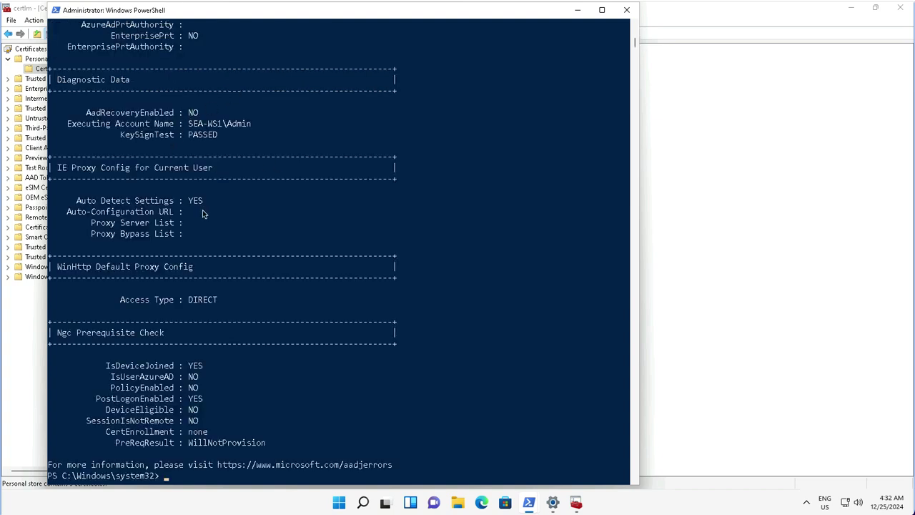
pyautogui.scroll(2, 202, 212)
pyautogui.scroll(20, 203, 212)
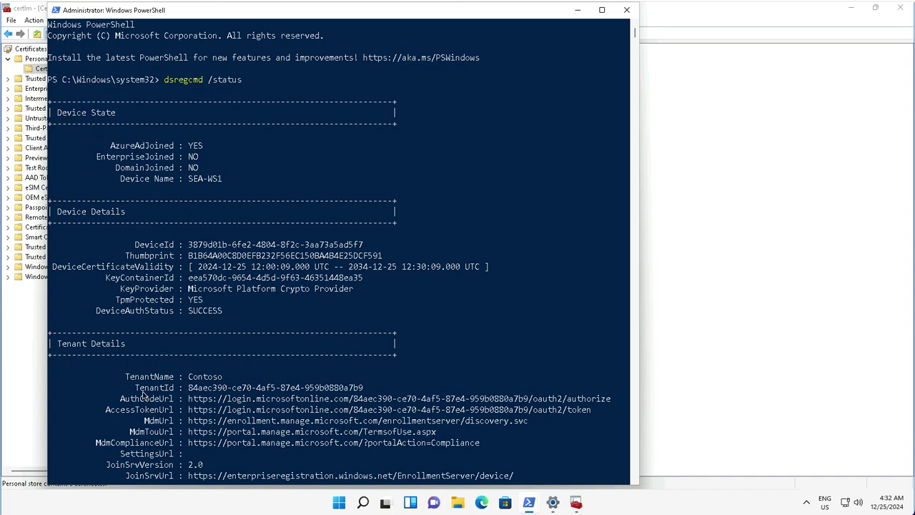
pyautogui.scroll(-4, 143, 395)
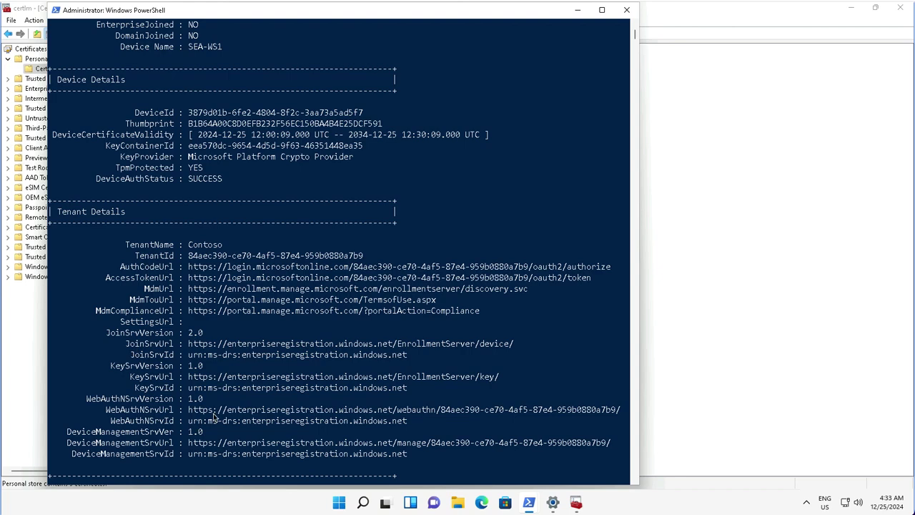
pyautogui.click(338, 504)
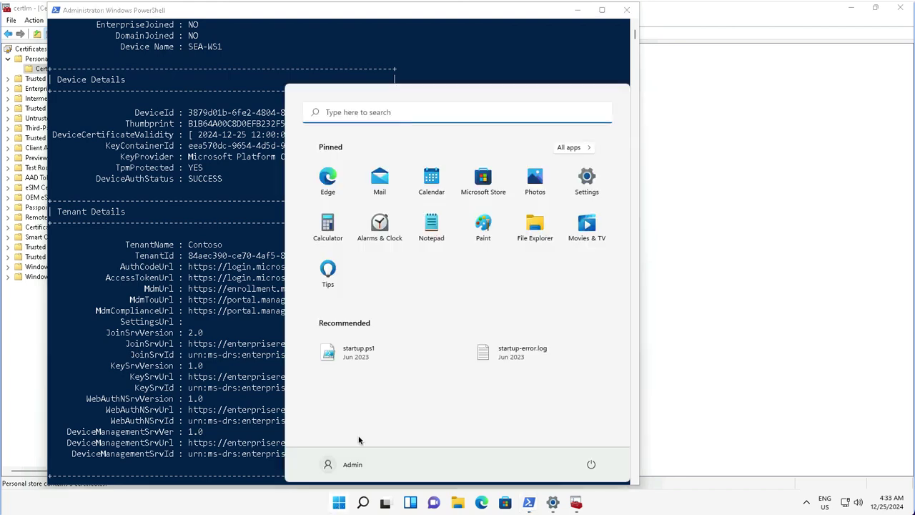
# Open the Admin account's options from the Start menu to sign out.
pyautogui.click(349, 466)
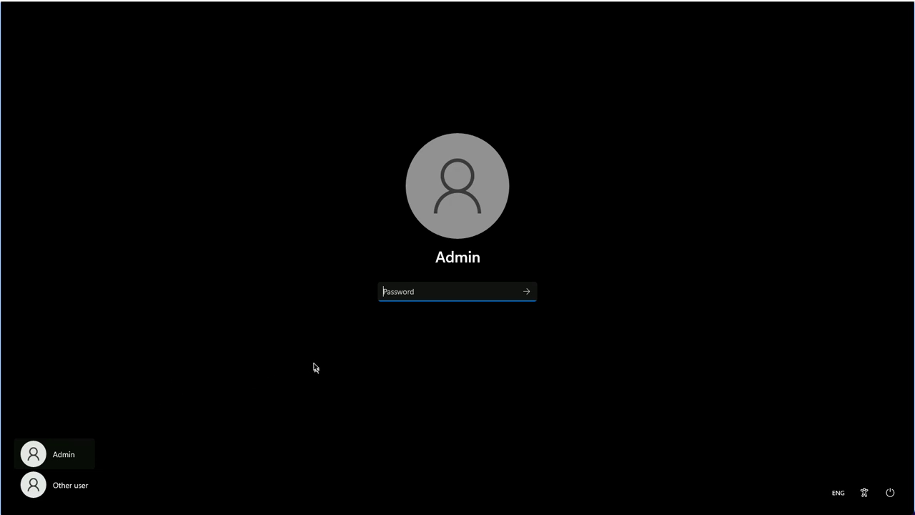
# Sign in as Other user with the work account's e-mail and password, then close the Teams welcome window.
pyautogui.click(54, 491)
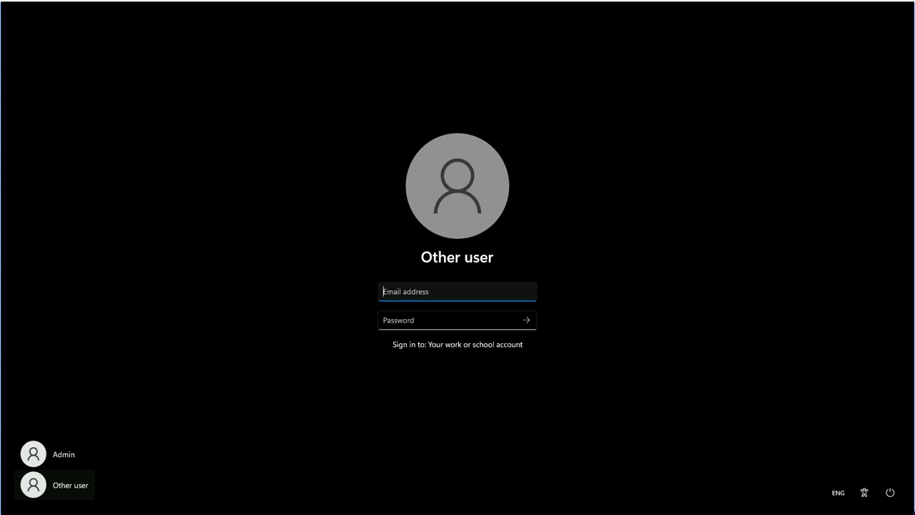
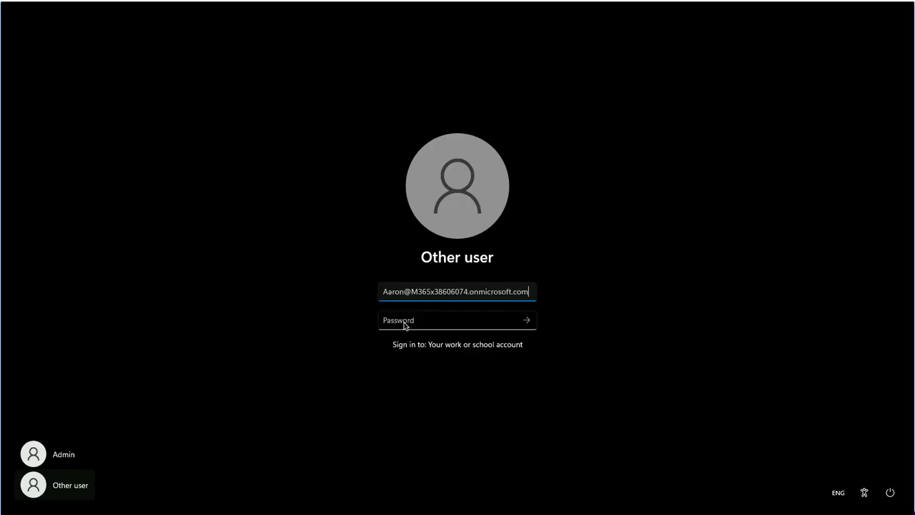
pyautogui.click(407, 322)
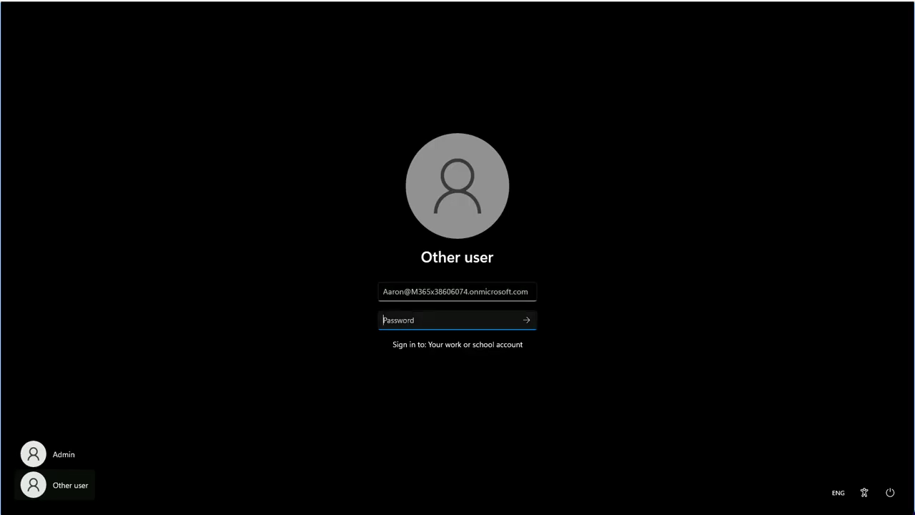
pyautogui.write('********')
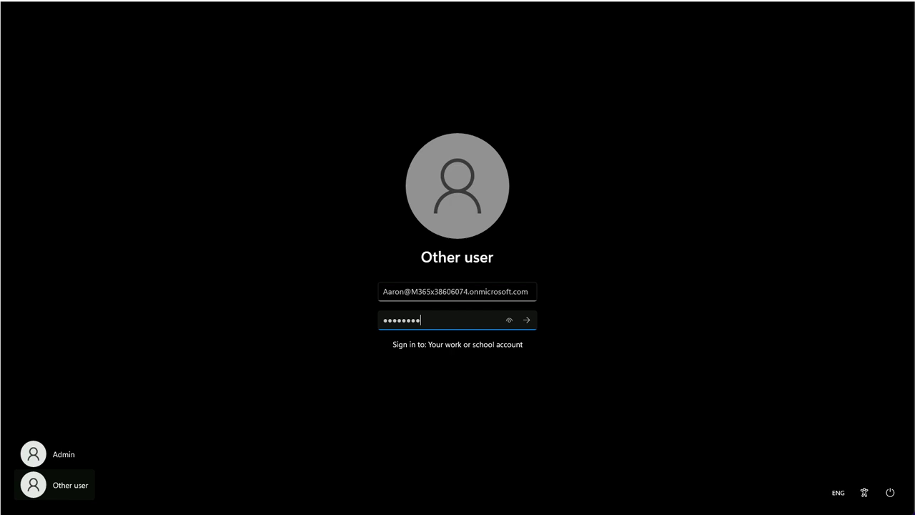
pyautogui.click(526, 320)
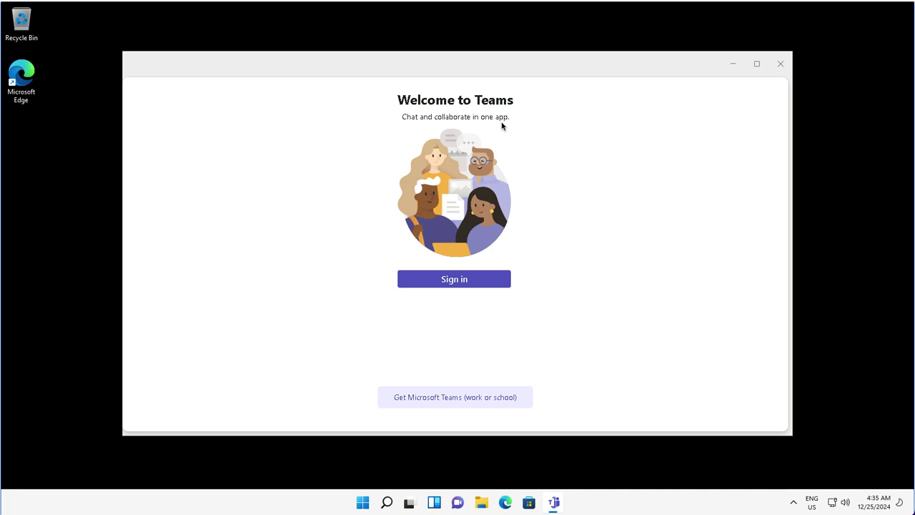
pyautogui.click(779, 64)
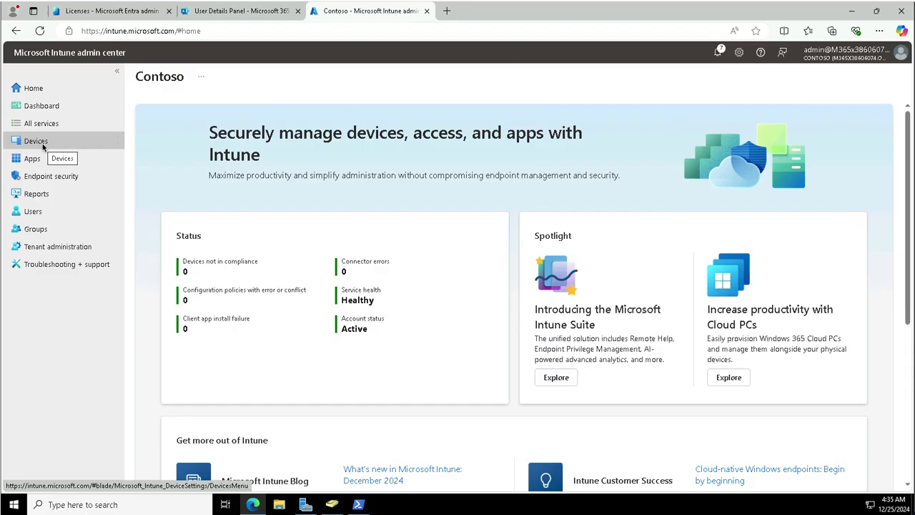
pyautogui.click(43, 146)
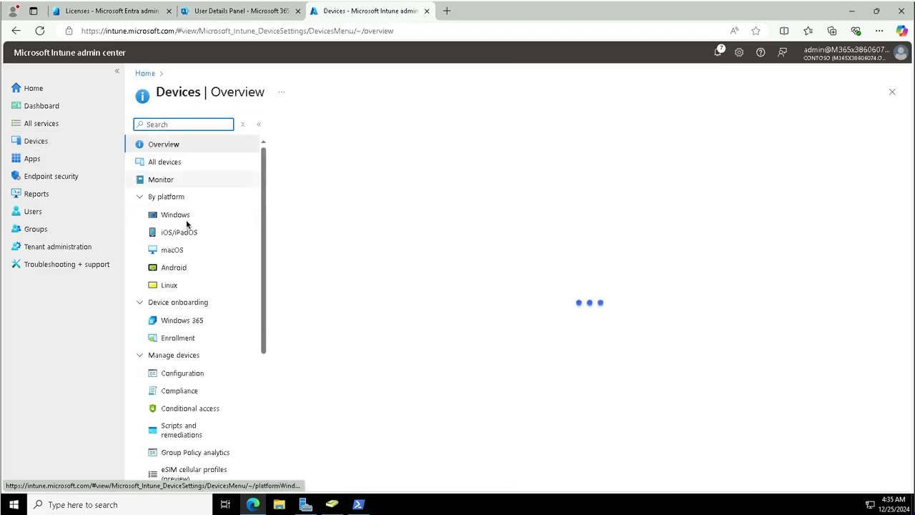
# List Windows devices in Intune to confirm SEA-WS1 is corporate-owned, Intune-managed and Compliant.
pyautogui.click(175, 215)
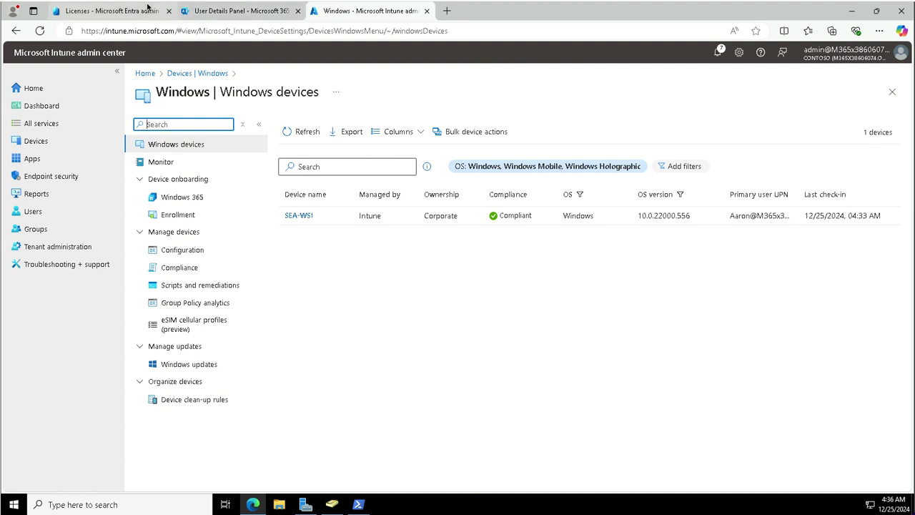
# Refresh Entra's All devices list and widen Join type to confirm SEA-WS1 is Microsoft Entra joined.
pyautogui.hotkey('ctrl', '1')
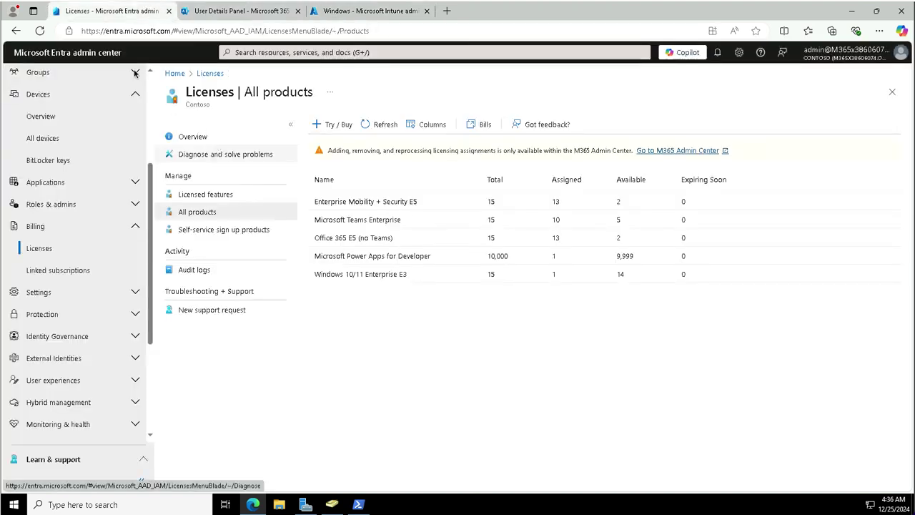
pyautogui.click(49, 146)
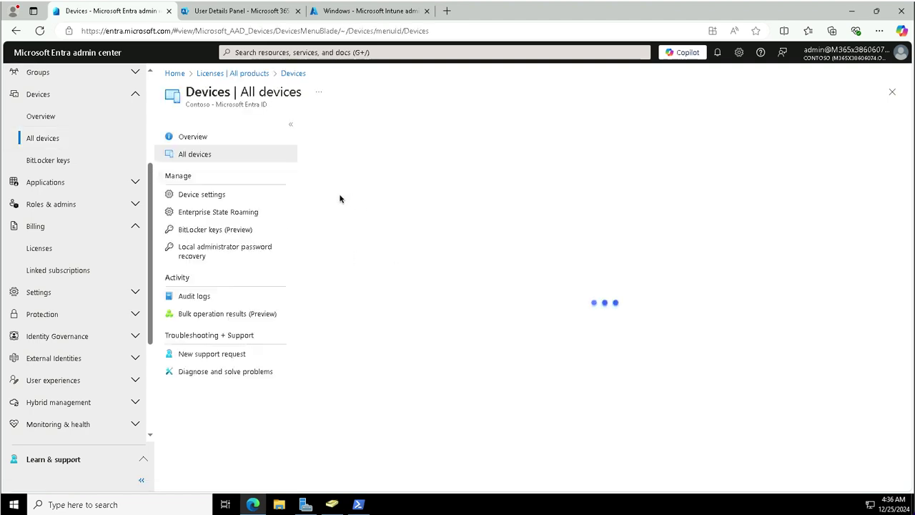
pyautogui.click(205, 156)
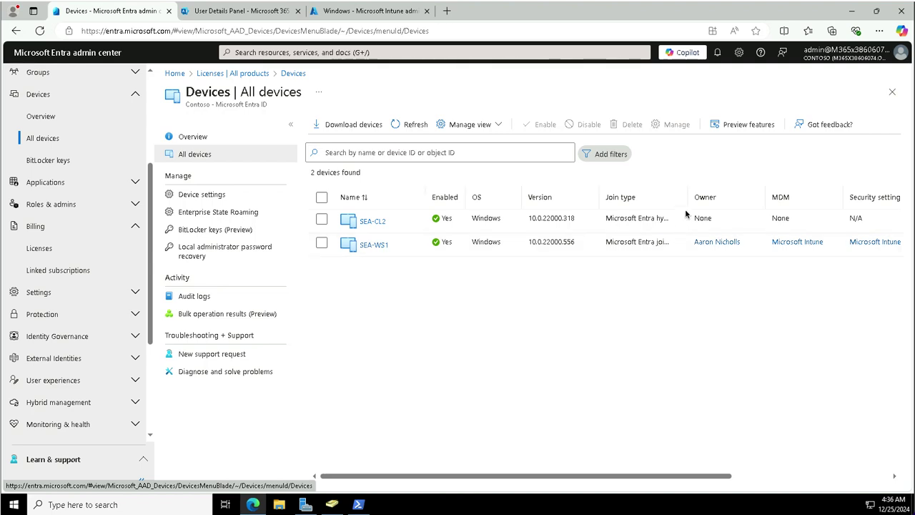
pyautogui.moveTo(688, 202); pyautogui.dragTo(747, 202)
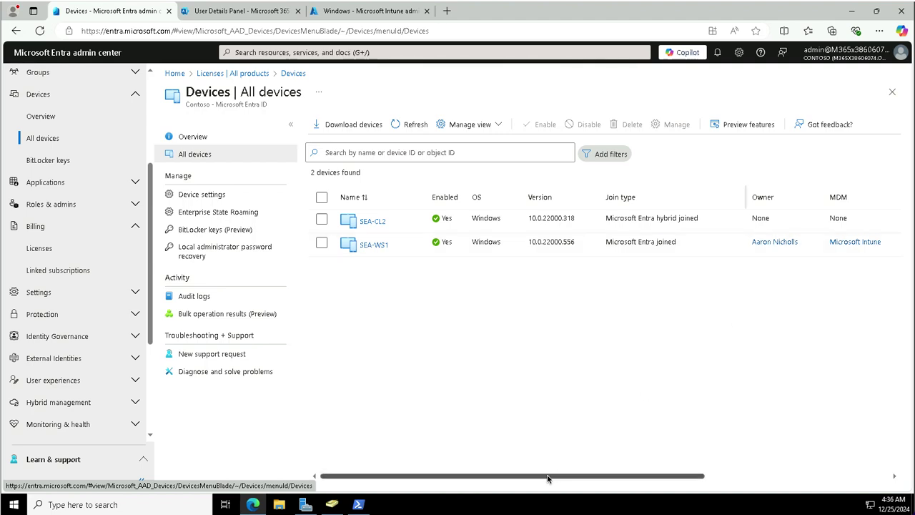
pyautogui.moveTo(549, 477); pyautogui.dragTo(804, 483)
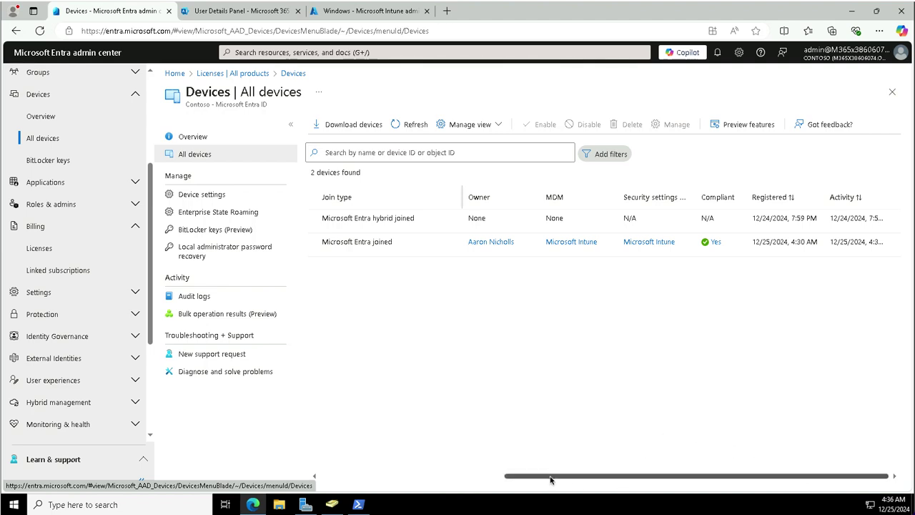
pyautogui.moveTo(550, 479); pyautogui.dragTo(314, 416)
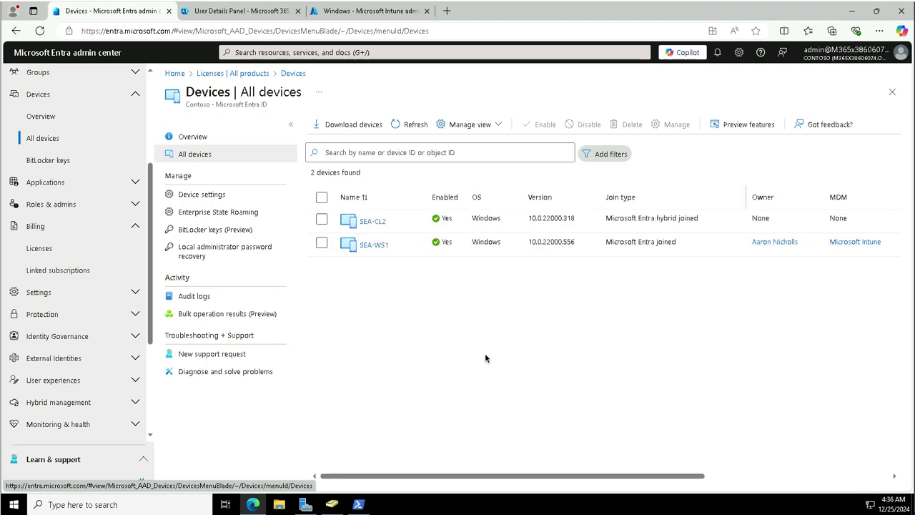